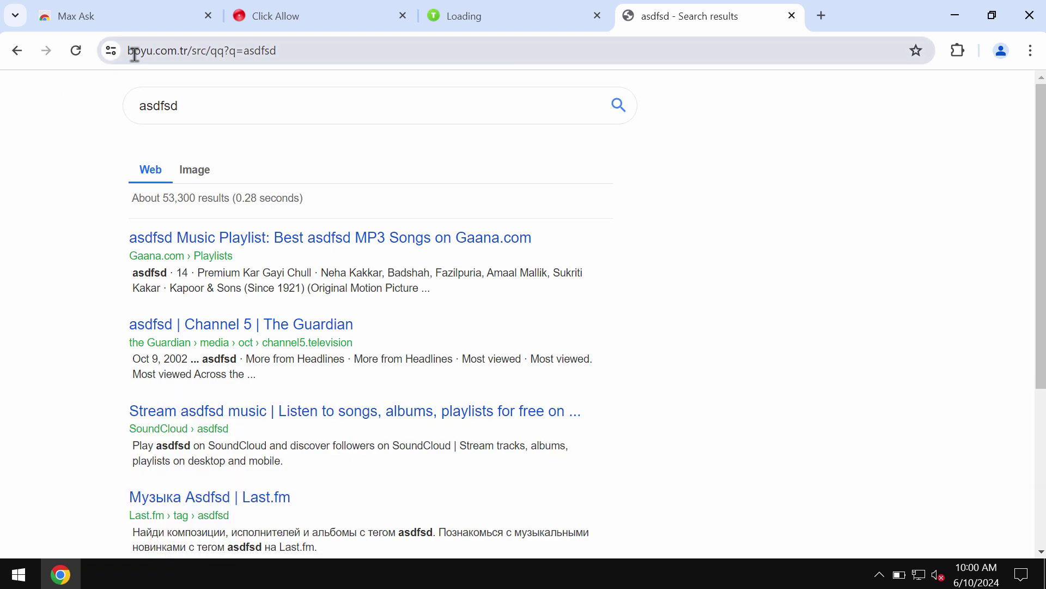
# Highlight the boyu.com.tr domain in the address of the asdfsd search results, repeatedly
pyautogui.click(177, 52)
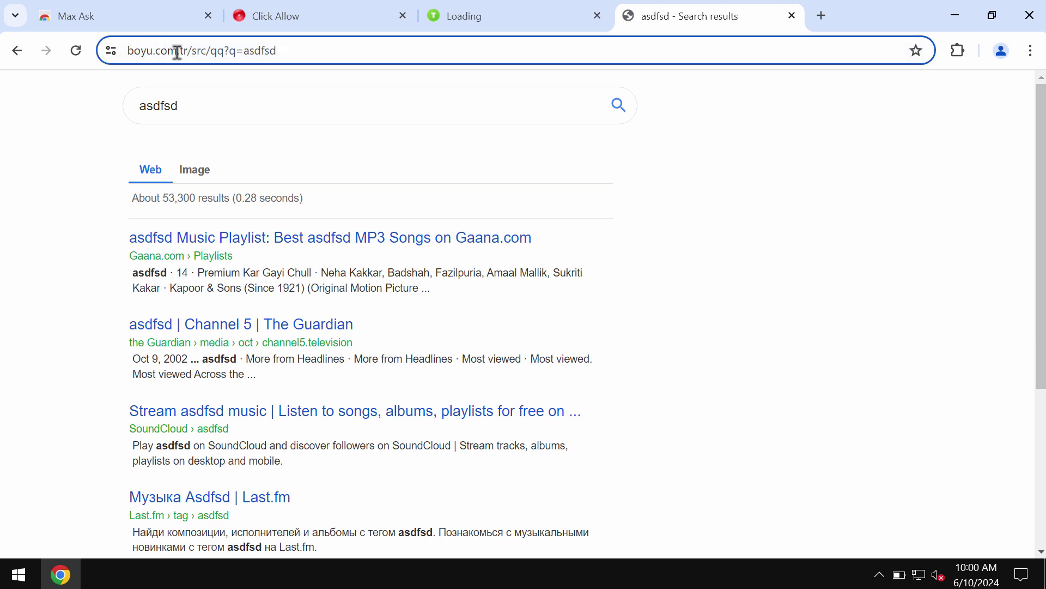
pyautogui.moveTo(177, 52); pyautogui.dragTo(214, 65)
pyautogui.click(232, 51)
pyautogui.click(248, 52)
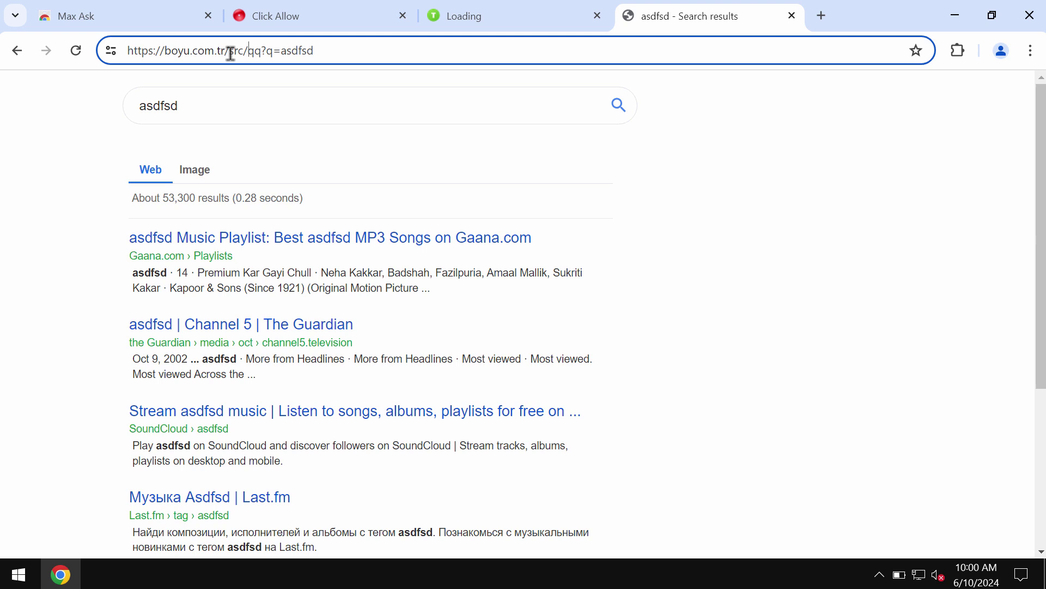
pyautogui.moveTo(222, 53); pyautogui.dragTo(167, 62)
pyautogui.click(185, 52)
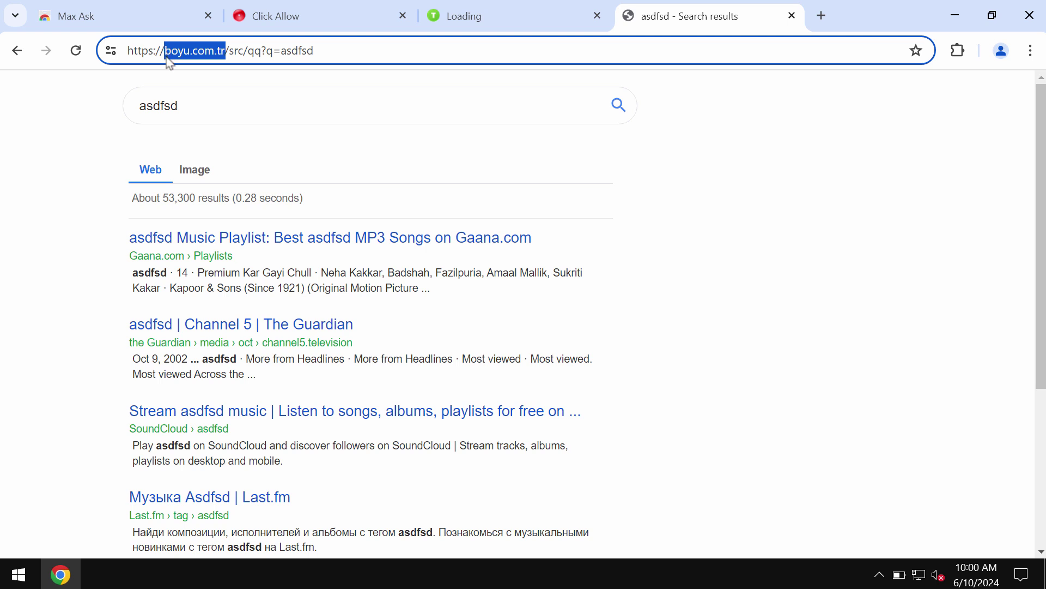
pyautogui.click(184, 59)
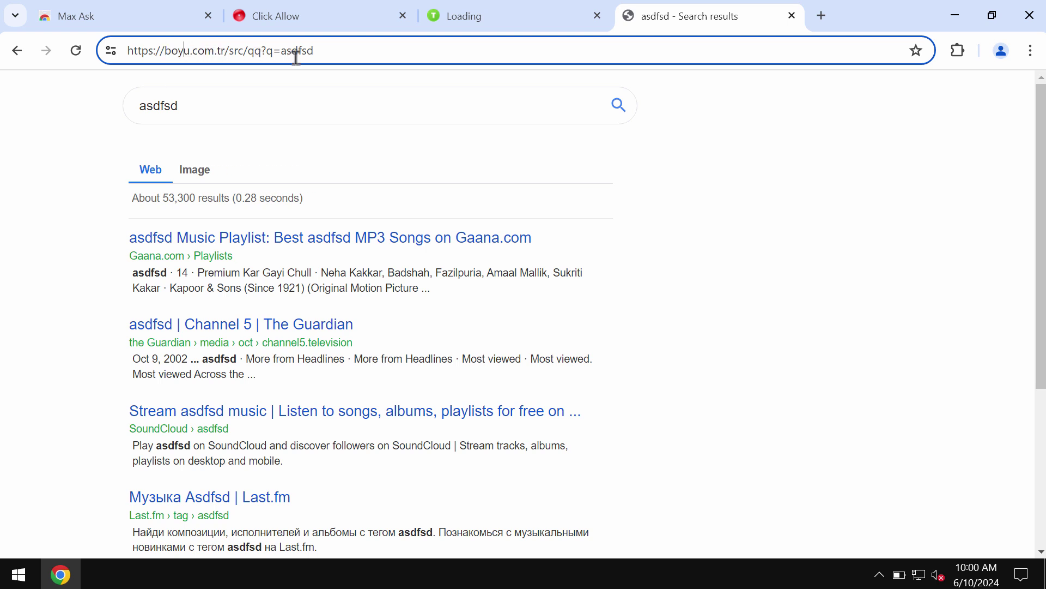
pyautogui.click(338, 52)
pyautogui.moveTo(164, 55); pyautogui.dragTo(212, 55)
pyautogui.click(231, 55)
# Search for iphone from a new tab and highlight boyu.com.tr in the resulting address
pyautogui.click(821, 16)
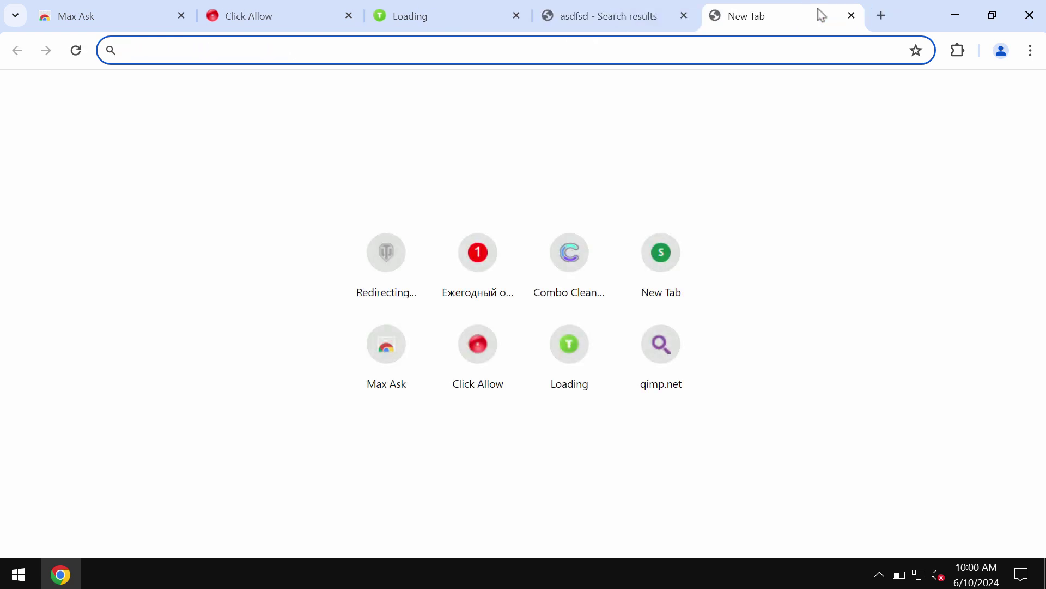
pyautogui.write('iphone')
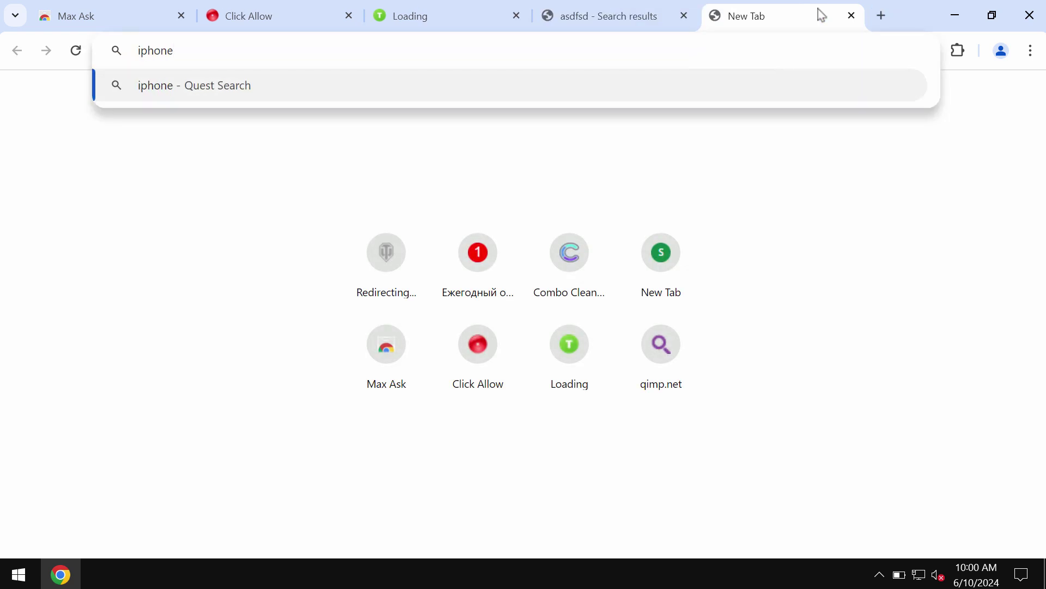
pyautogui.press('Return')
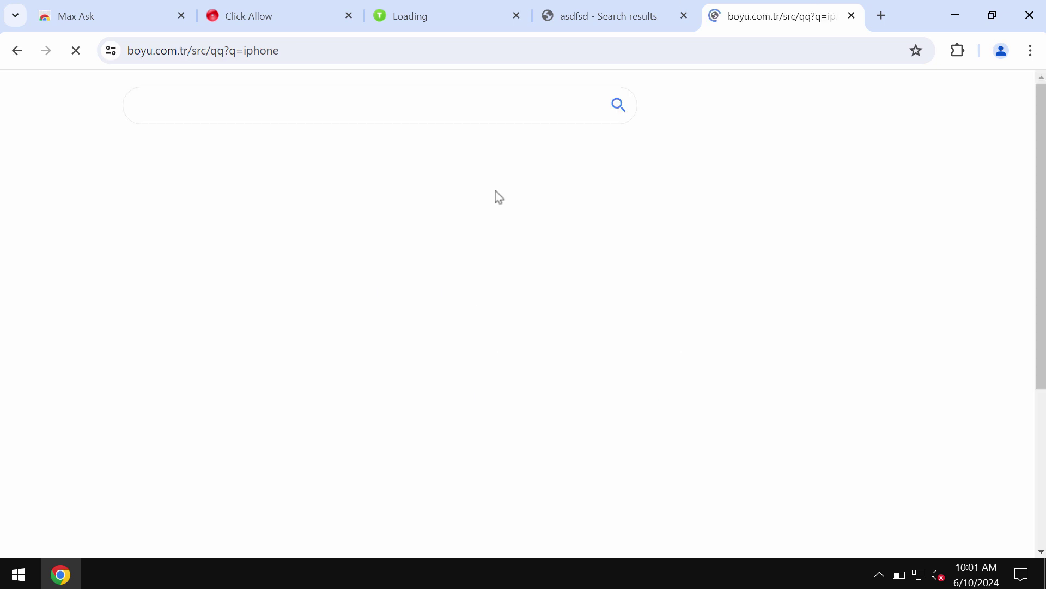
pyautogui.moveTo(127, 51); pyautogui.dragTo(215, 52)
pyautogui.click(243, 50)
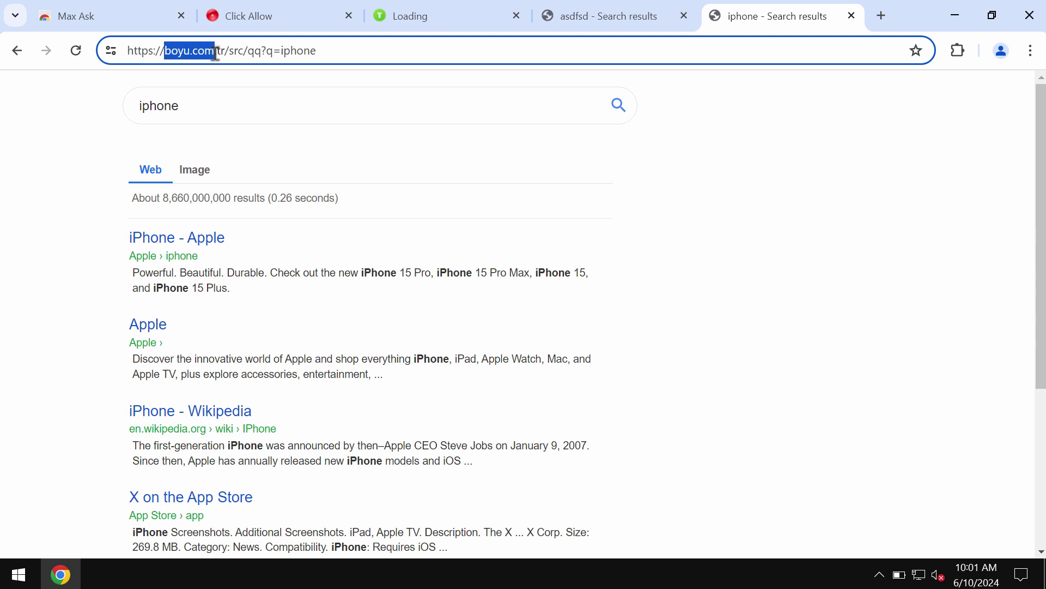
pyautogui.click(222, 53)
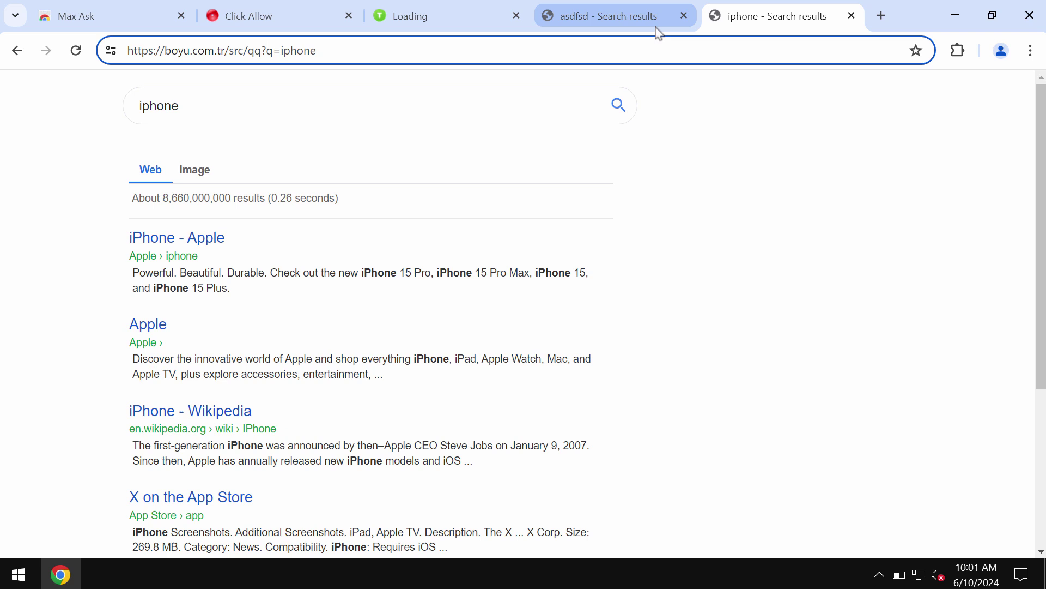
# Open Manage Extensions and highlight the browser-is-managed notices beside FindClix and MegaGuard
pyautogui.click(1030, 52)
pyautogui.moveTo(882, 353)
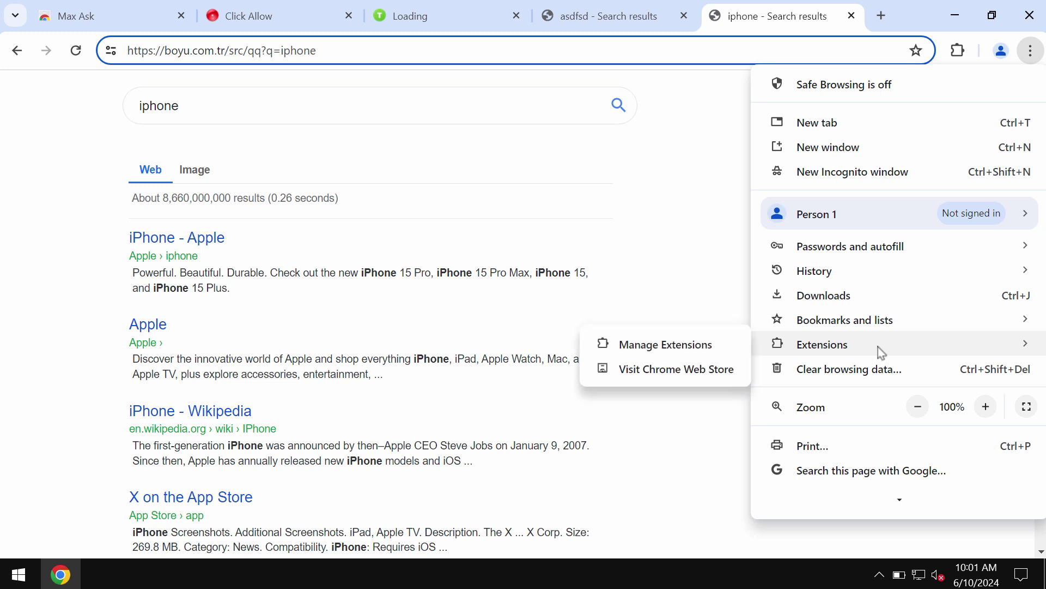
pyautogui.click(676, 344)
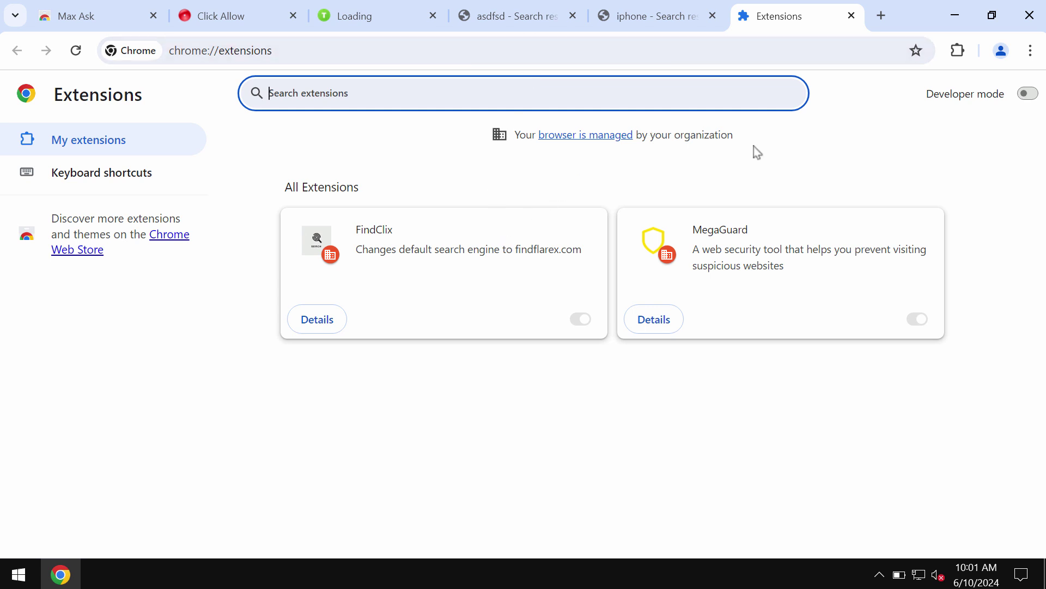
pyautogui.click(734, 137)
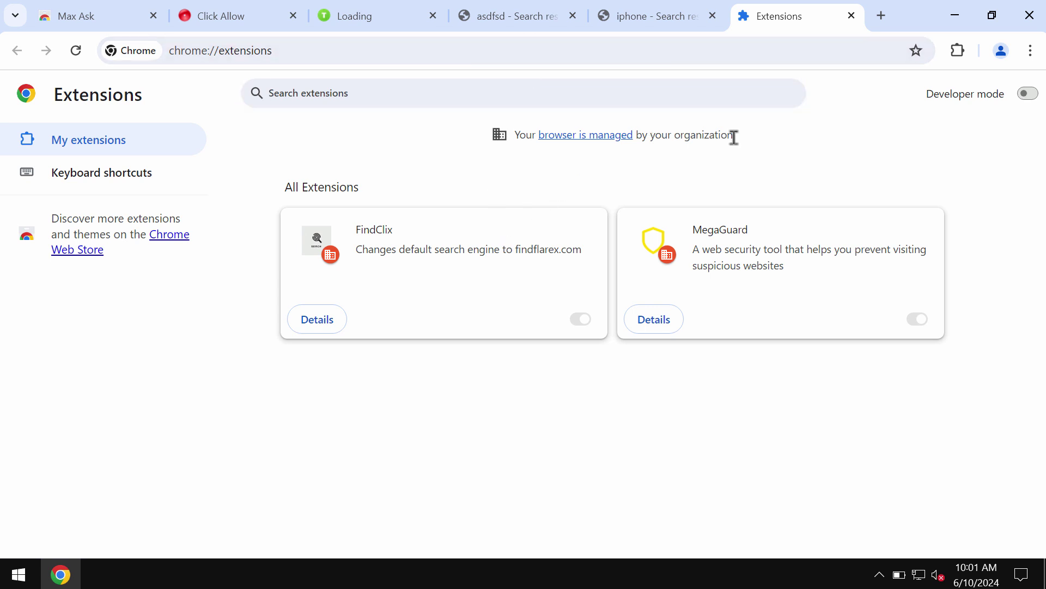
pyautogui.moveTo(734, 137); pyautogui.dragTo(658, 116)
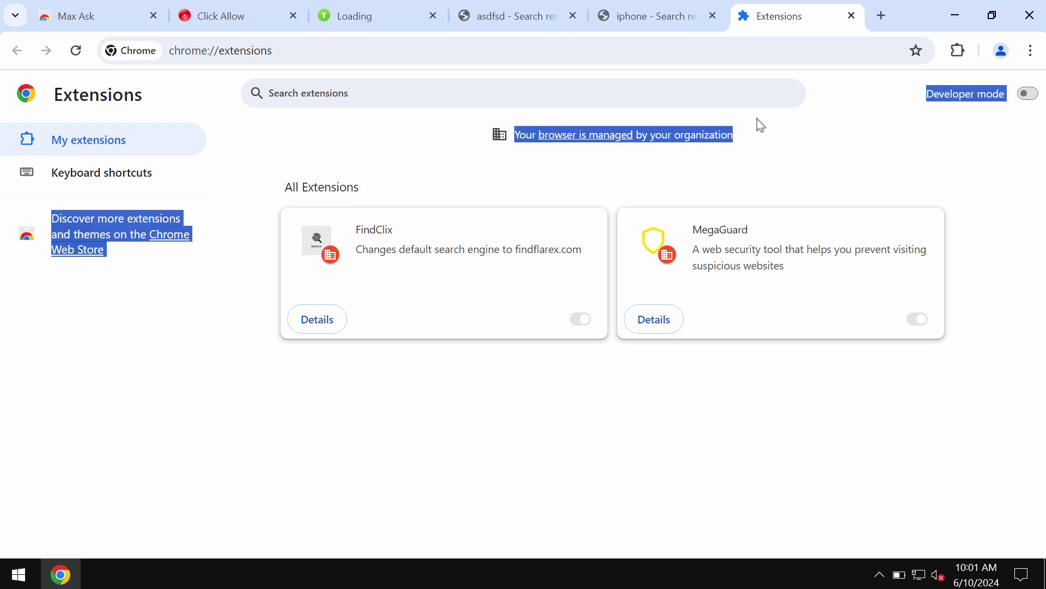
pyautogui.moveTo(761, 126); pyautogui.dragTo(778, 149)
pyautogui.click(778, 150)
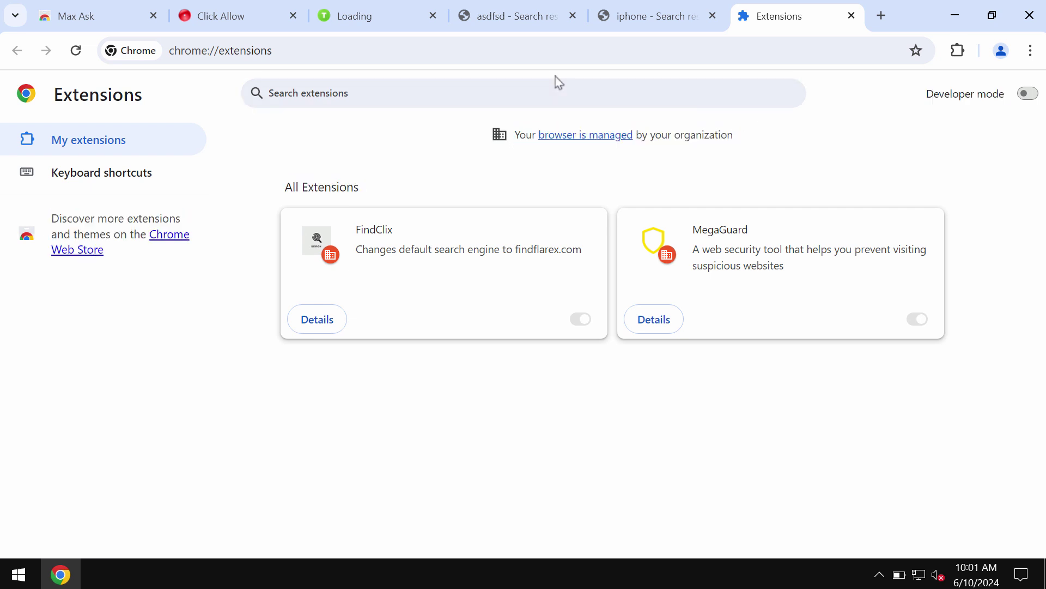
# Replace the address with combocleaner.com and load the site
pyautogui.click(788, 51)
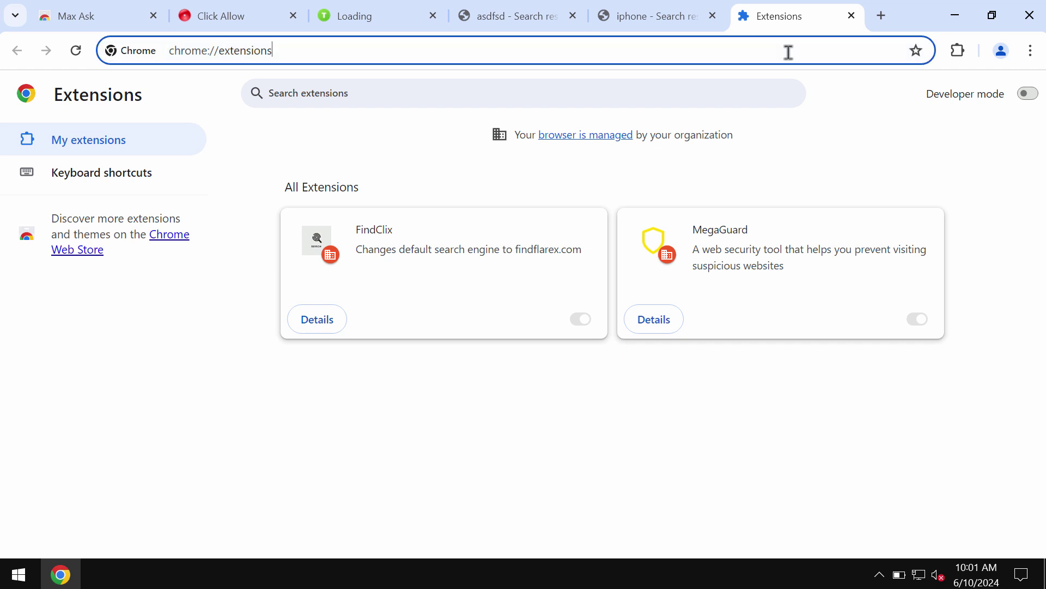
pyautogui.hotkey('ctrl', 'a')
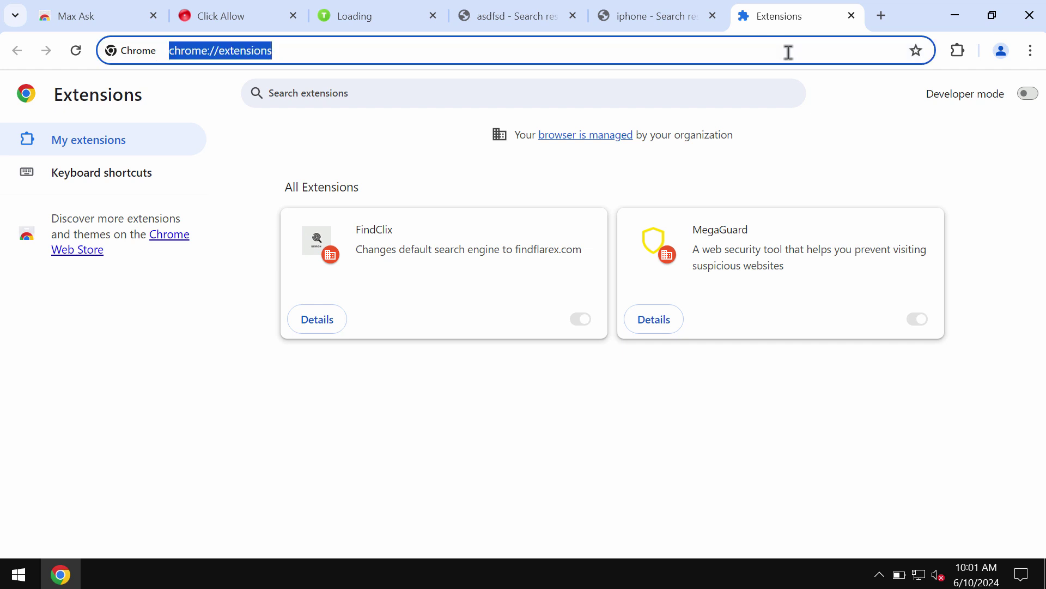
pyautogui.write('combocleaner.com')
pyautogui.press('Return')
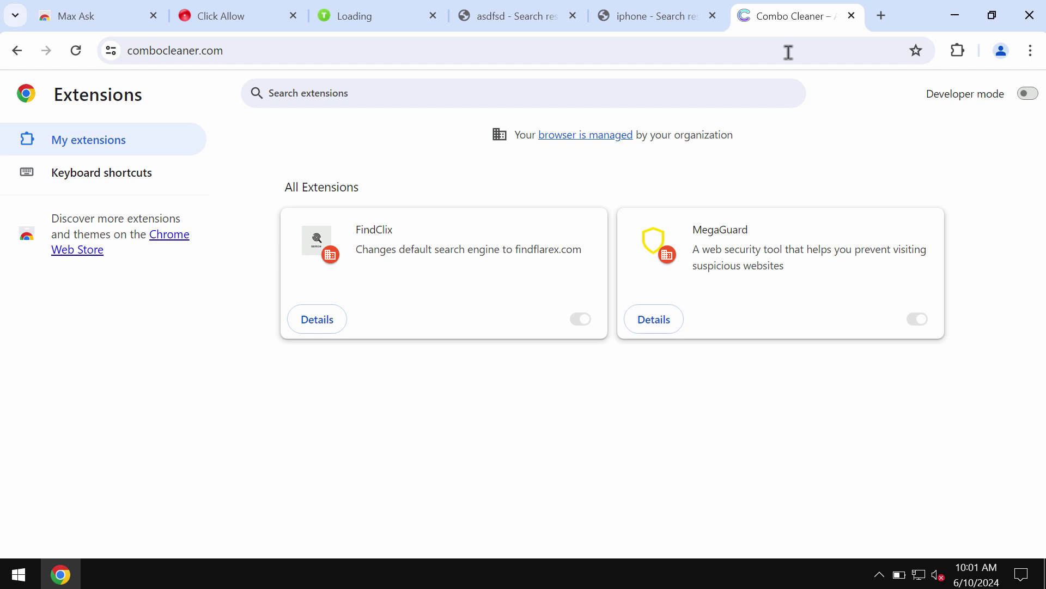
# Close the asdfsd and iphone tabs, minimise Chrome, and select the Combo Cleaner desktop shortcut
pyautogui.click(573, 15)
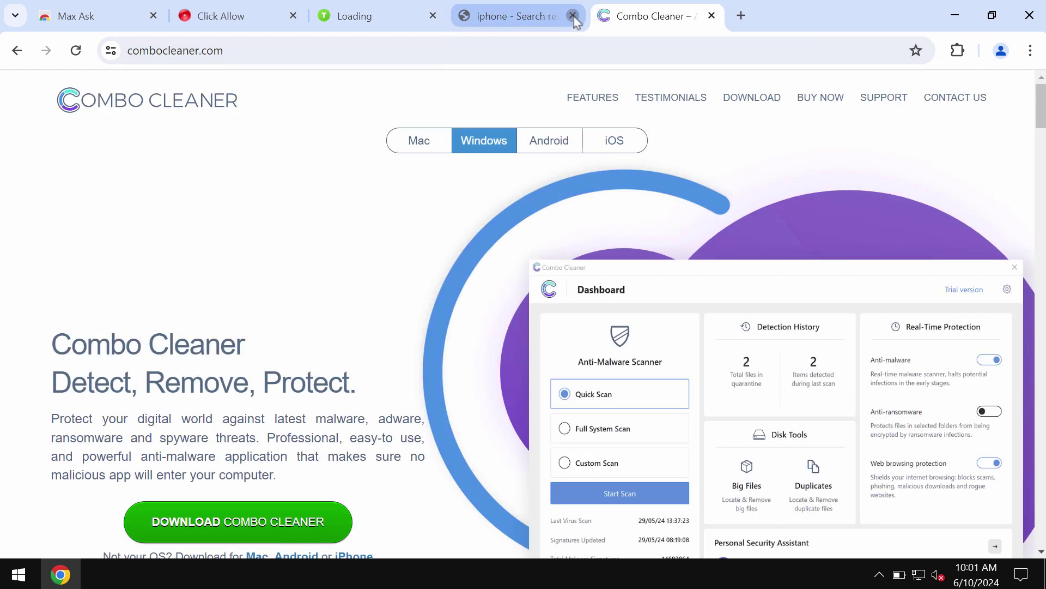
pyautogui.click(573, 16)
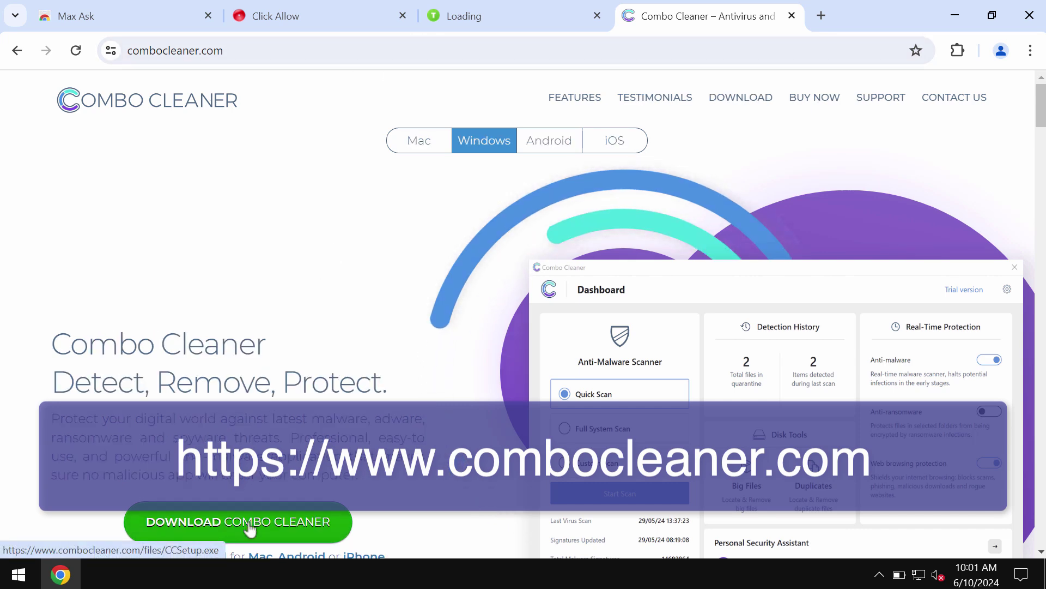
pyautogui.click(955, 15)
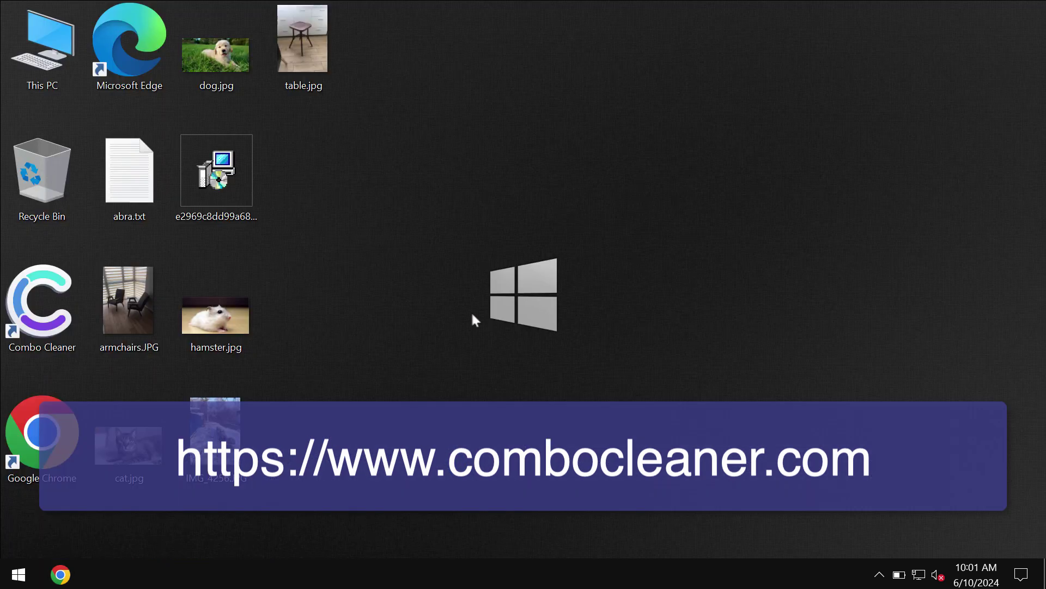
pyautogui.click(53, 314)
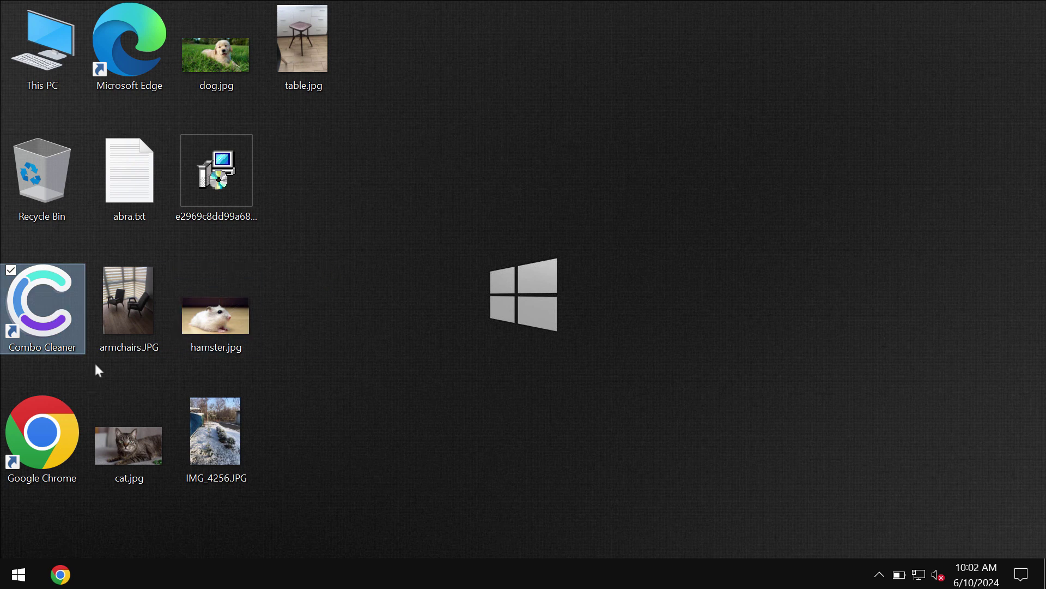
# Launch Combo Cleaner from its desktop shortcut, reaching the Dashboard with Quick Scan selected
pyautogui.doubleClick(74, 324)
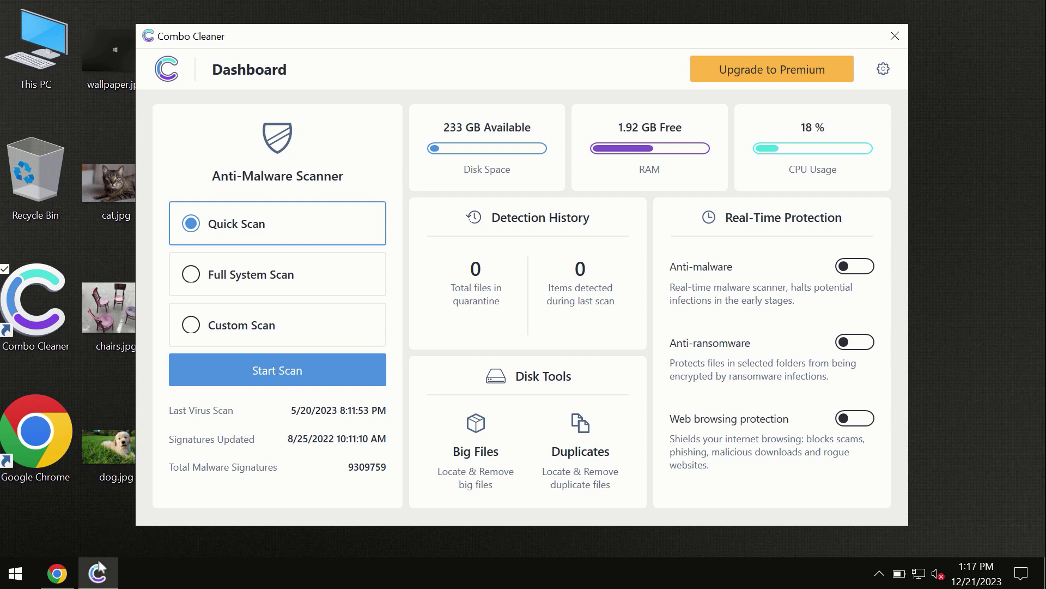
pyautogui.moveTo(63, 576)
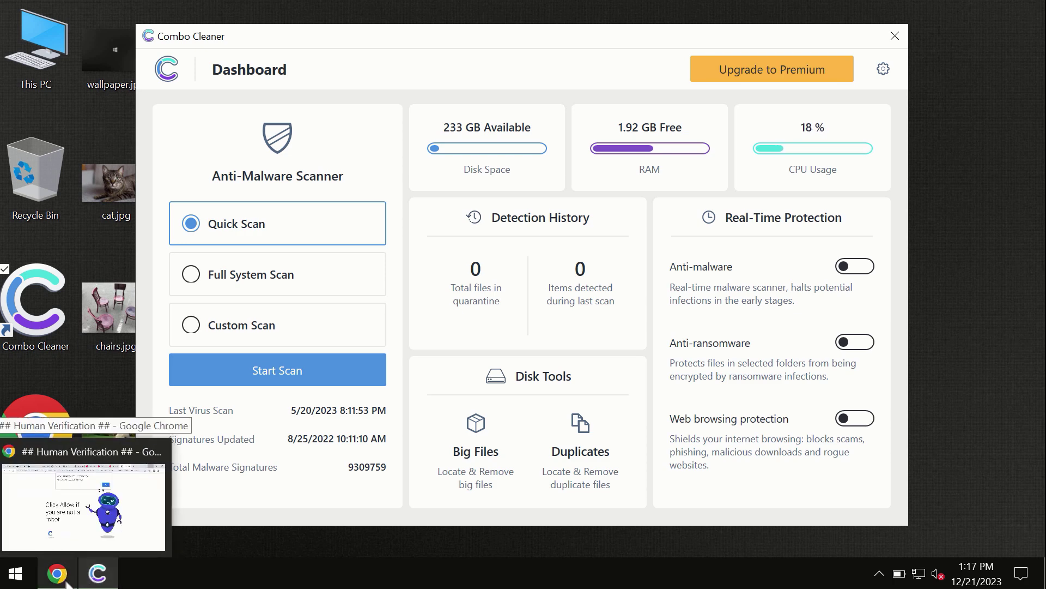
# Restore Chrome and open combocleaner.com in a new tab from the address suggestion
pyautogui.click(60, 574)
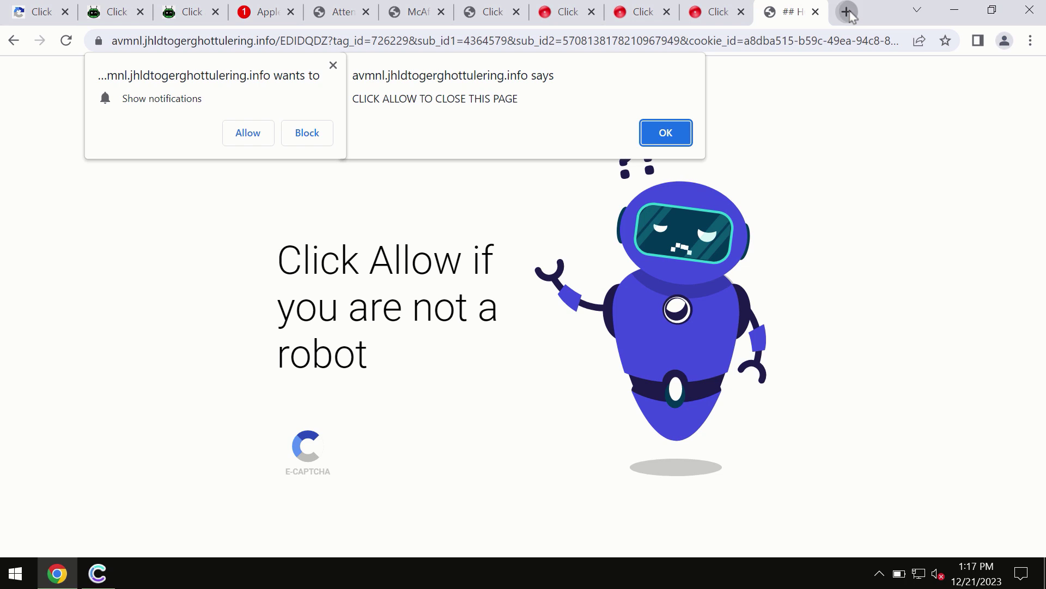
pyautogui.click(847, 12)
pyautogui.write('combocleaner.com')
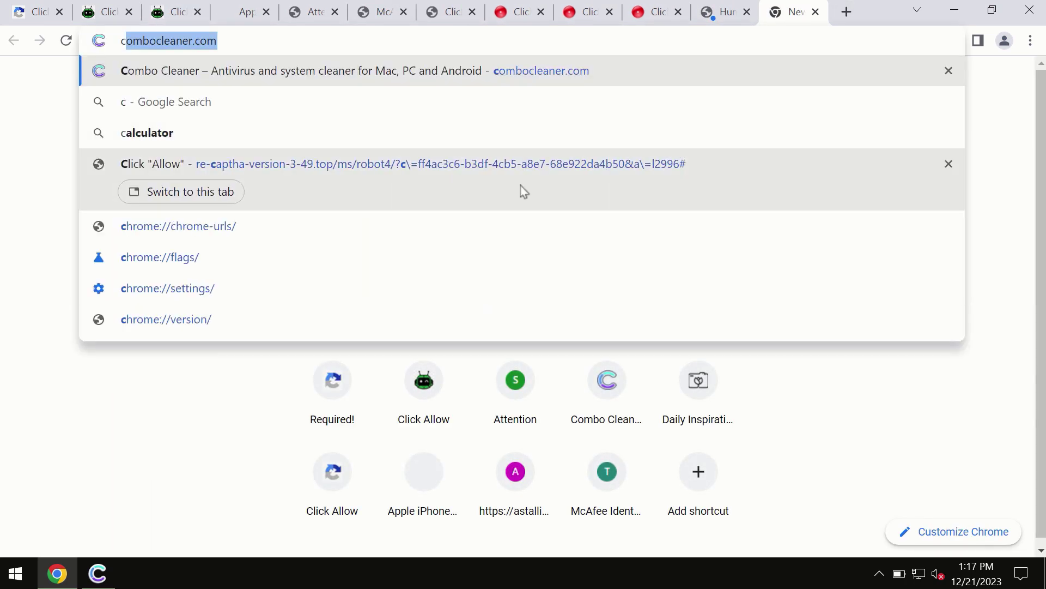
pyautogui.click(491, 68)
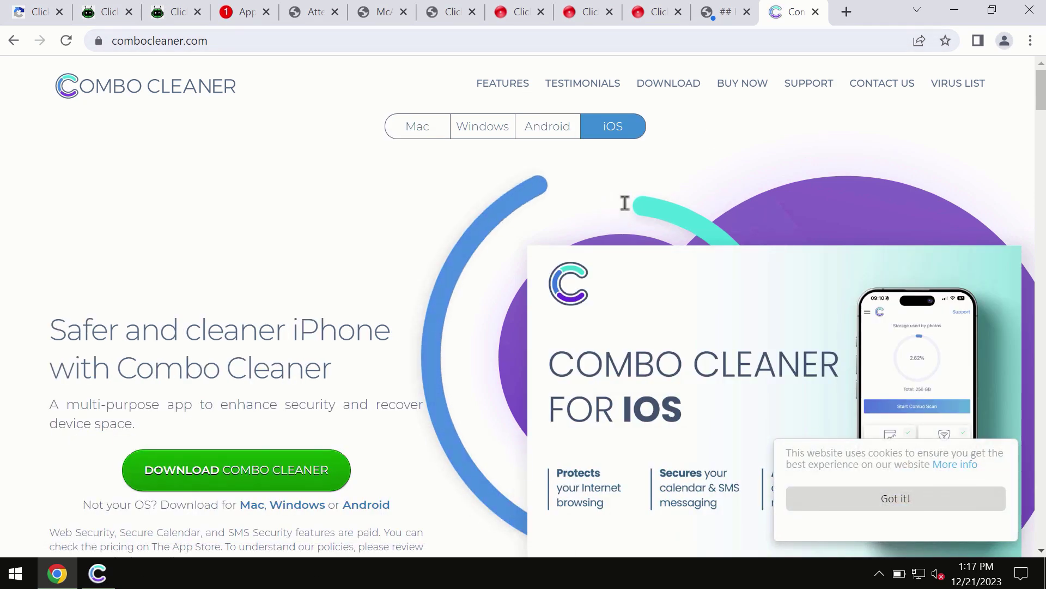
# Minimise Chrome, run the Quick Scan finding 6 adware items, then view and leave the premium offer
pyautogui.click(954, 10)
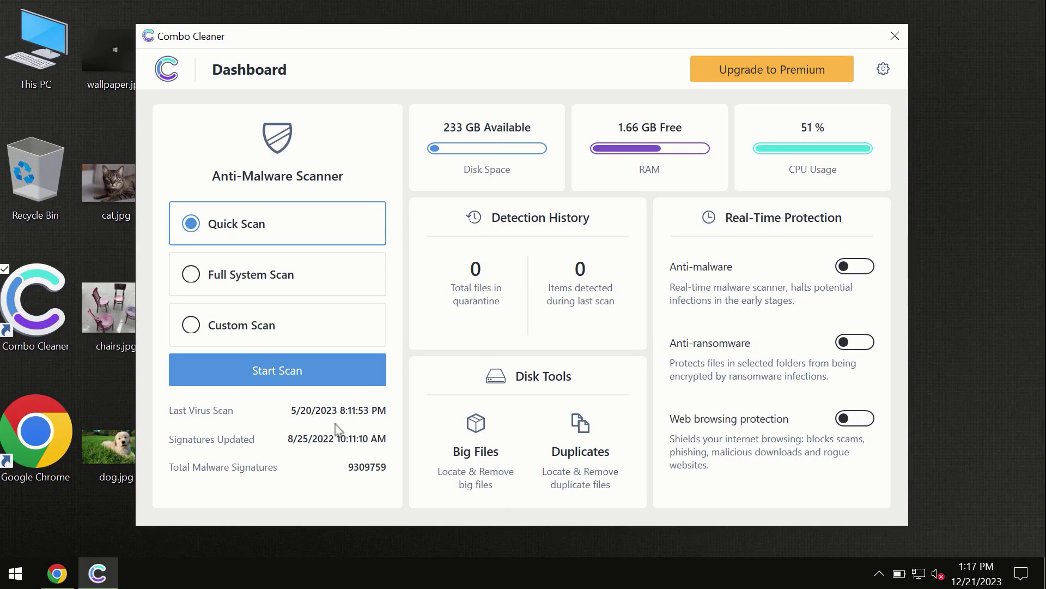
pyautogui.click(276, 376)
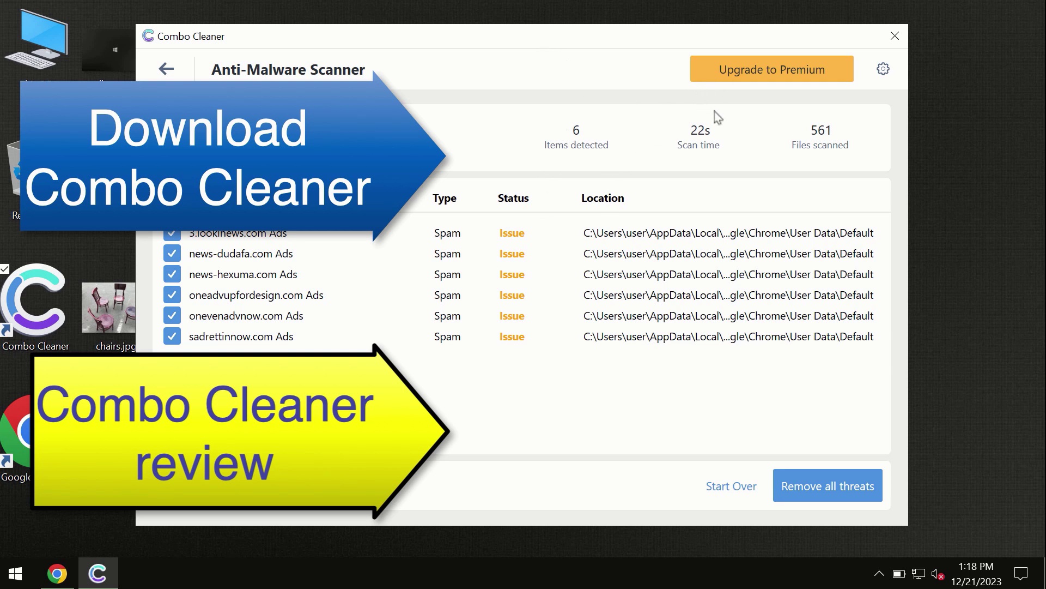
pyautogui.click(749, 75)
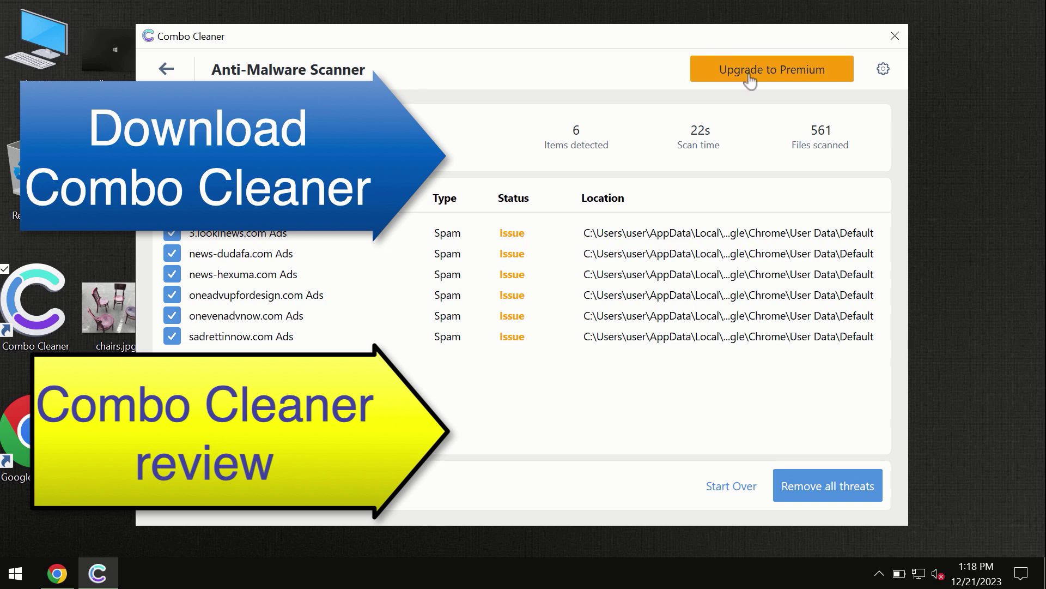
pyautogui.click(175, 71)
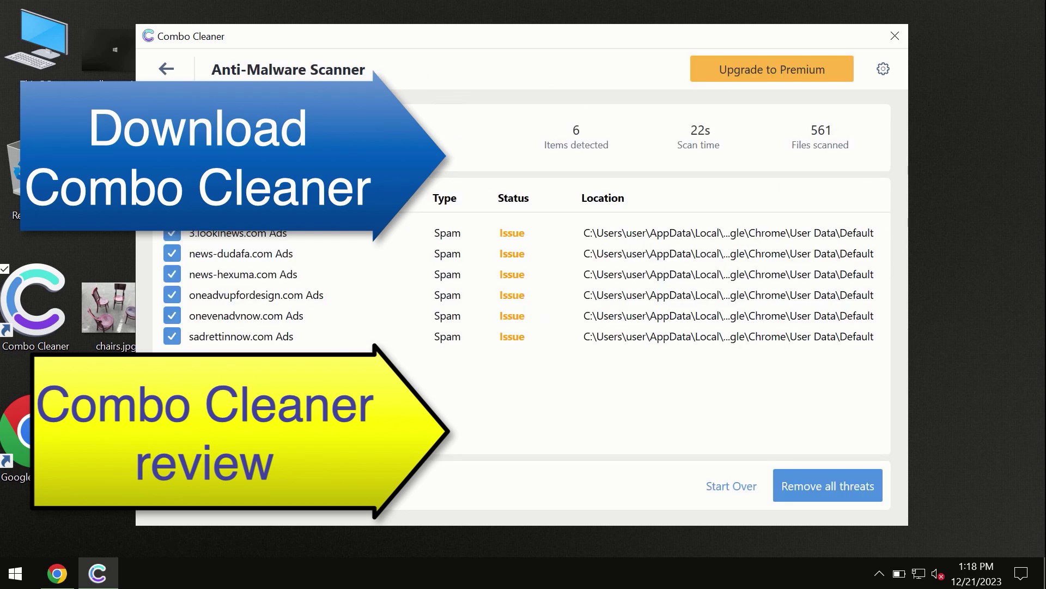